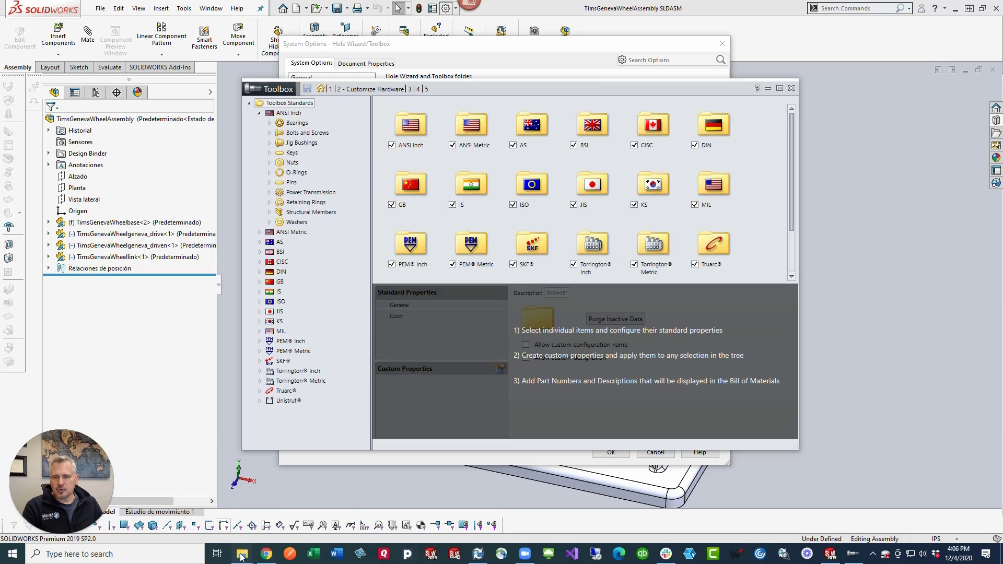
Bring the Toolbox 'data utilities' folder window to the front from the taskbar.
mouse_move(242, 557)
click(269, 519)
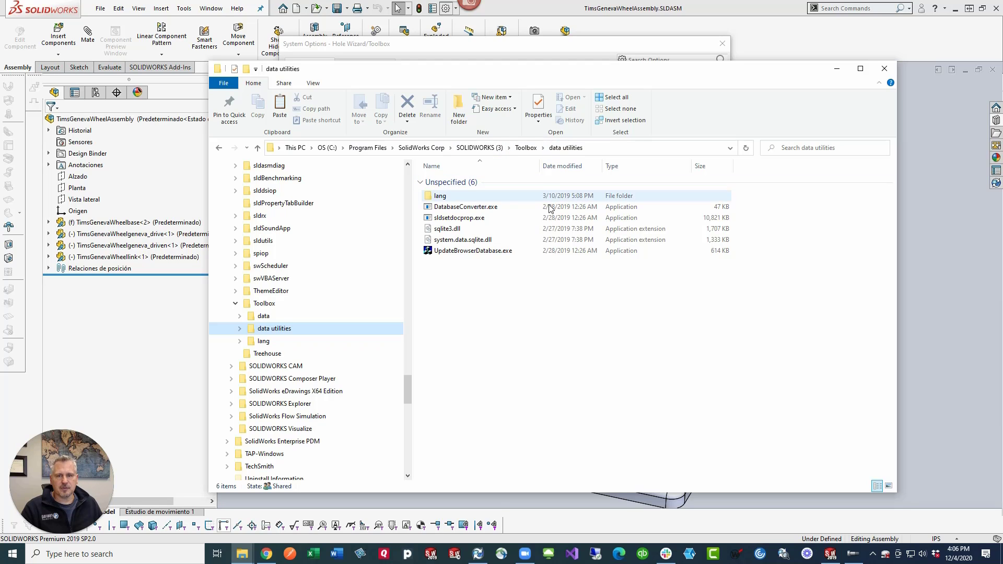
Launch UpdateBrowserDatabase.exe, targeting swbrowser.sldedb with database and update versions 22.00.
click(444, 254)
double_click(444, 252)
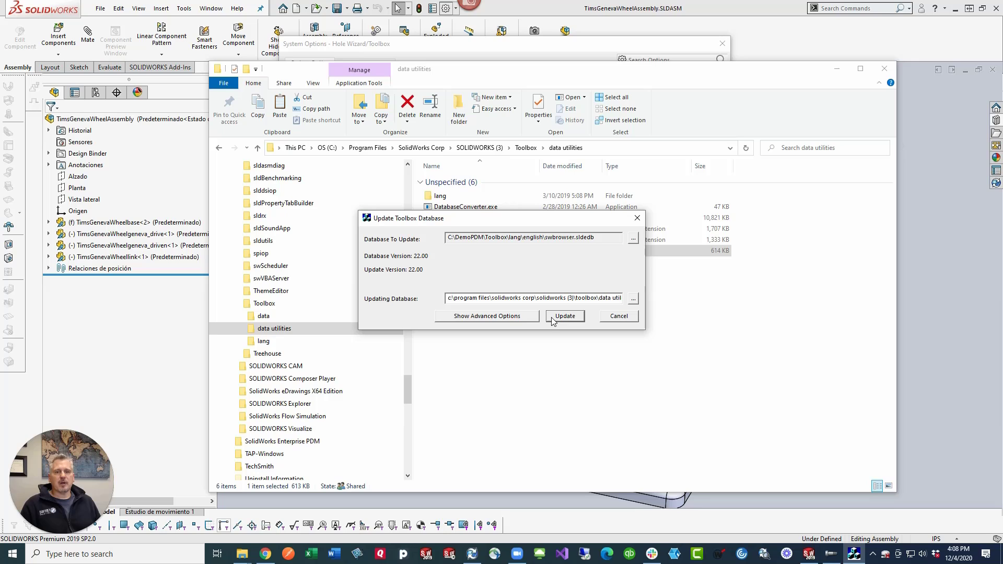
Rerun UpdateBrowserDatabase.exe as administrator and run the Toolbox browser database update.
click(621, 317)
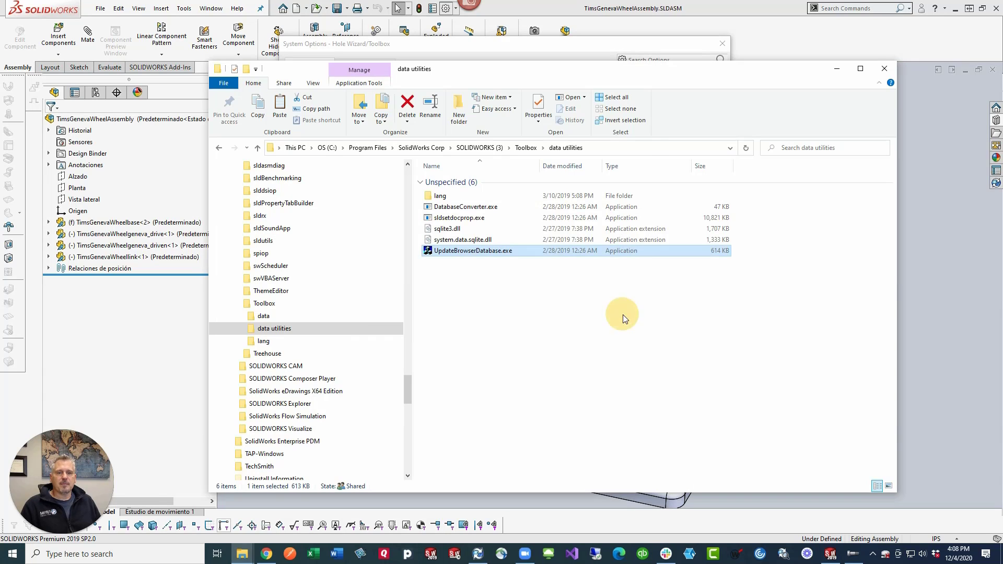
double_click(477, 251)
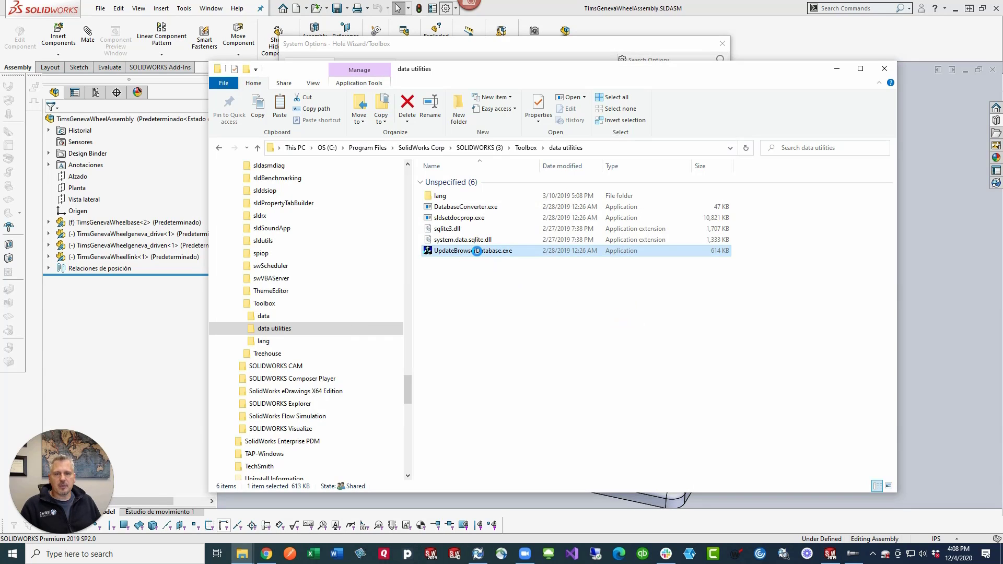
right_click(477, 251)
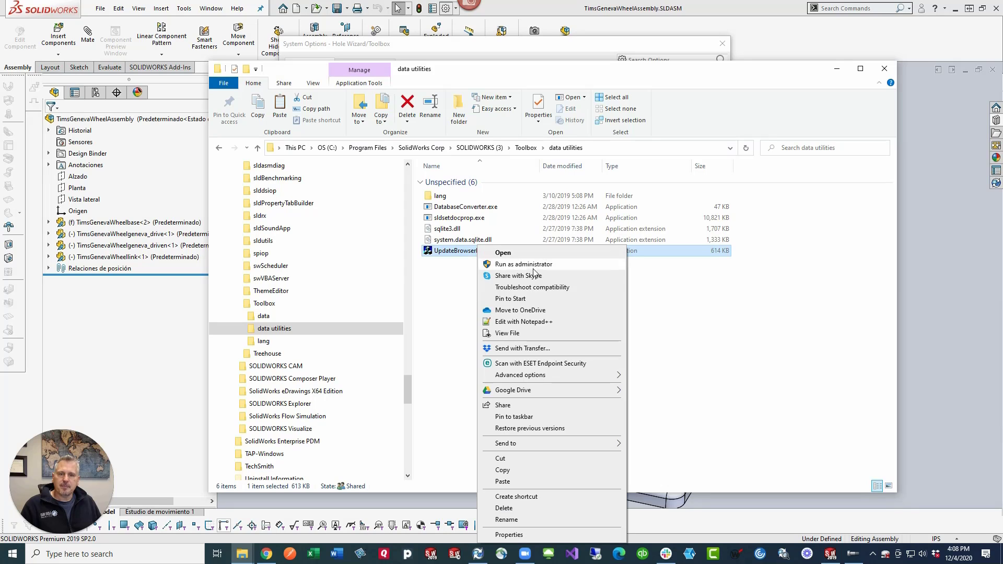
click(550, 265)
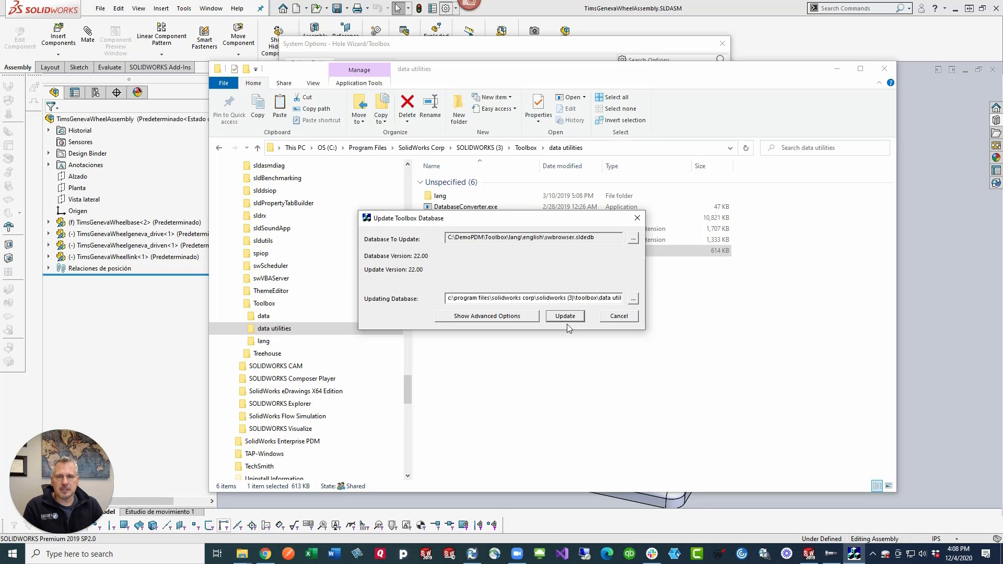
click(566, 319)
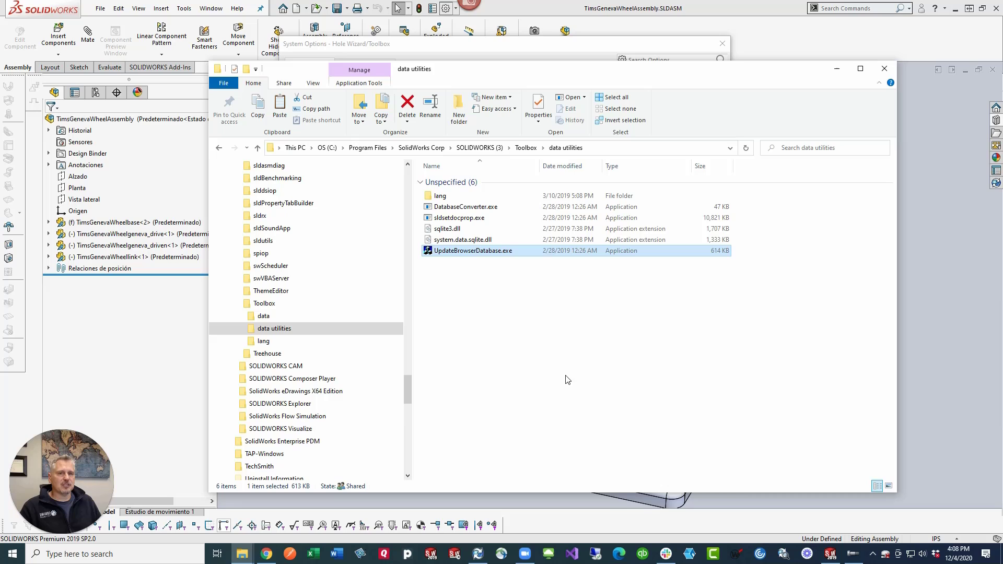
Minimize File Explorer and expand ANSI Inch in the Toolbox Standards tree.
click(836, 70)
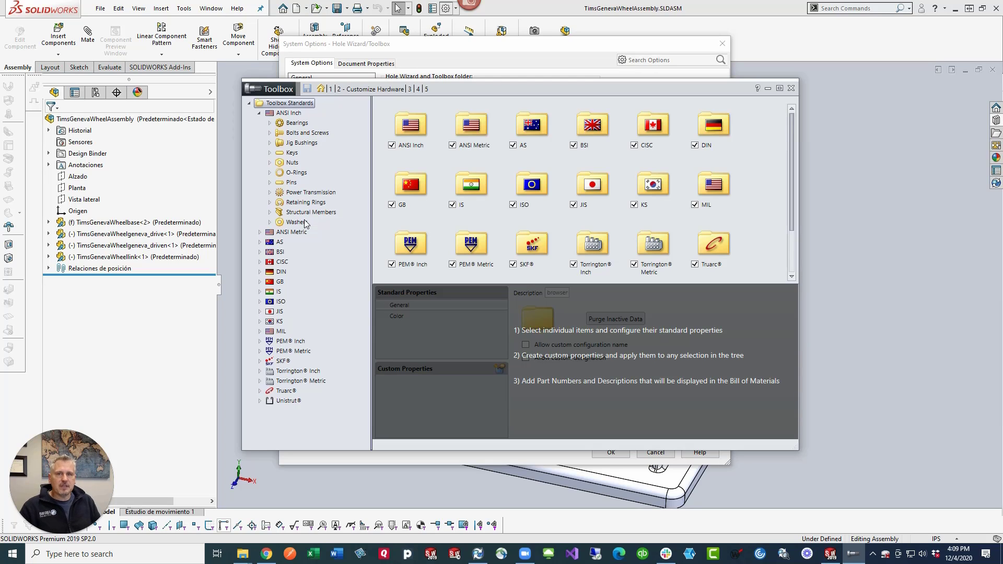
click(260, 232)
click(259, 233)
click(259, 113)
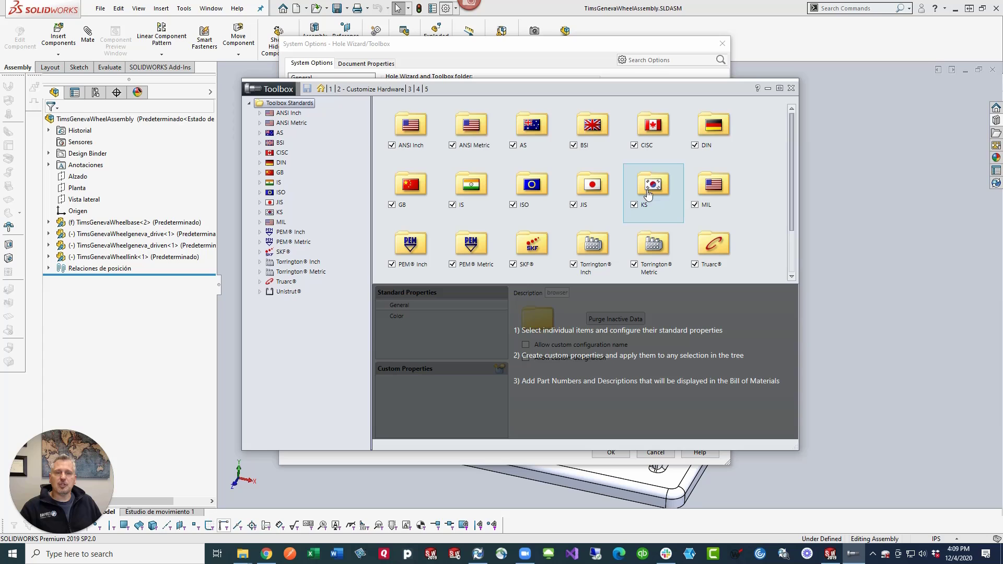
click(260, 113)
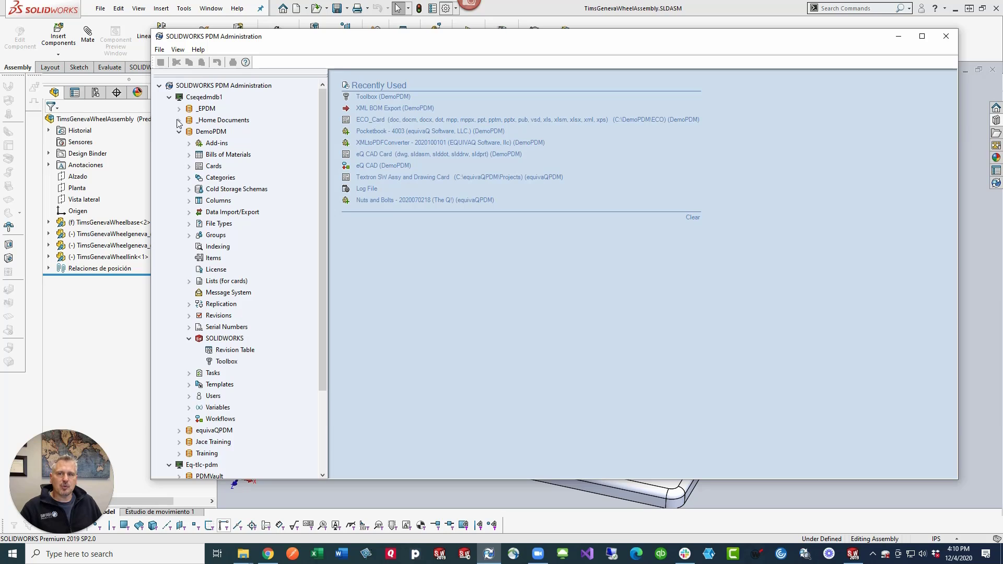
Confirm DemoPDM's Toolbox settings manage Toolbox from C:\DemoPDM\Toolbox\ and accept them.
click(230, 362)
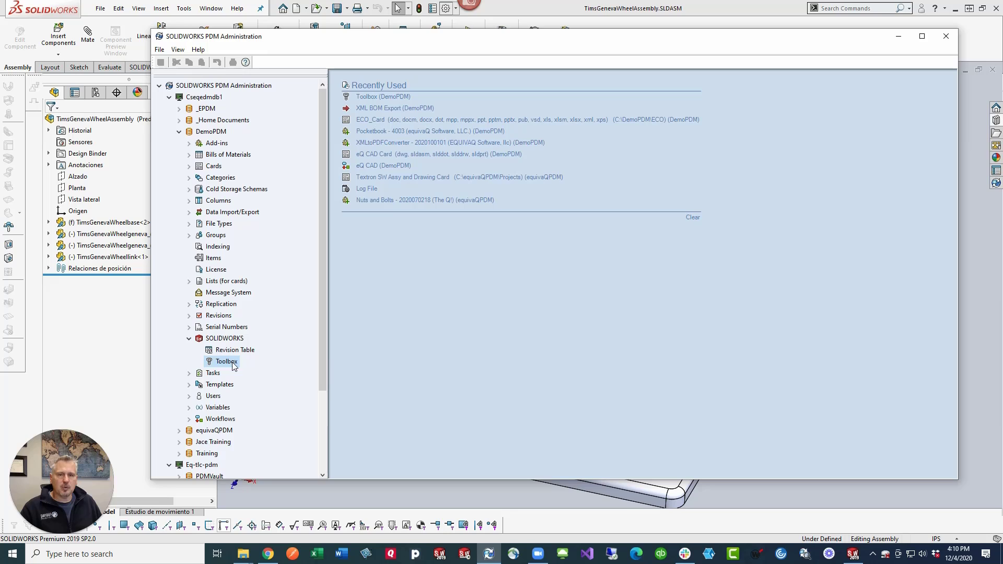
double_click(230, 362)
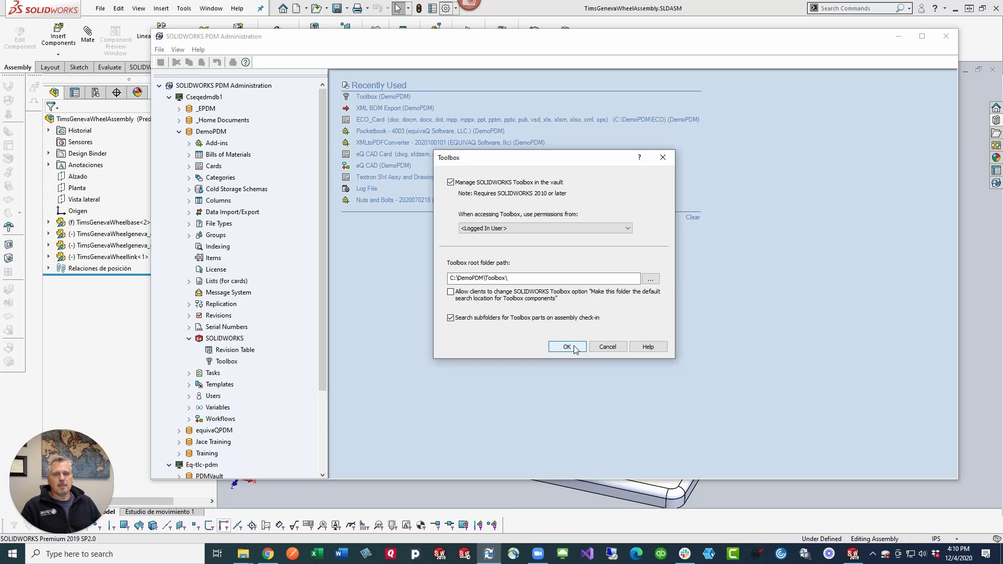
click(570, 347)
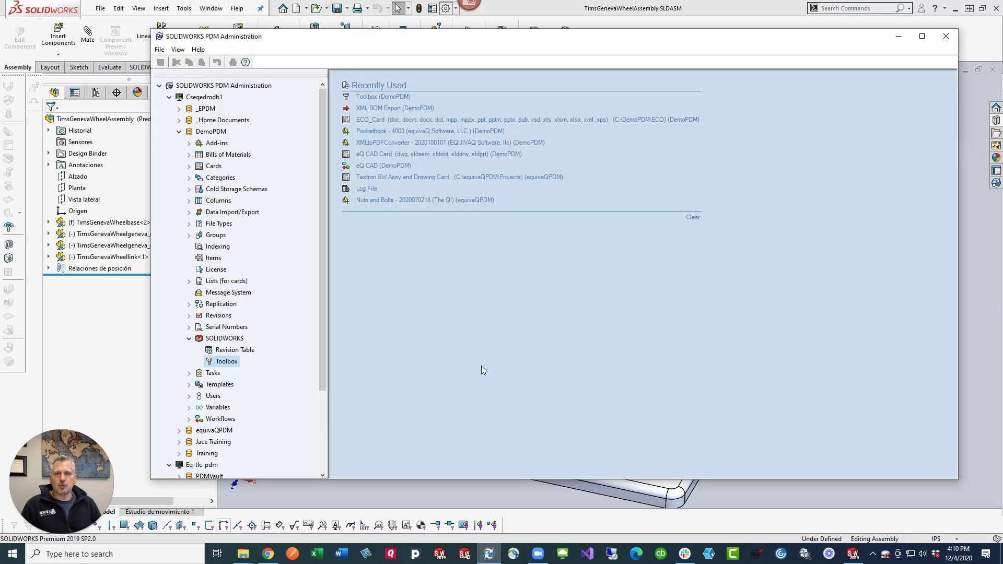
Close System Options with Toolbox folder C:\DemoPDM\Toolbox, returning to TimsGenevaWheelAssembly.
click(704, 13)
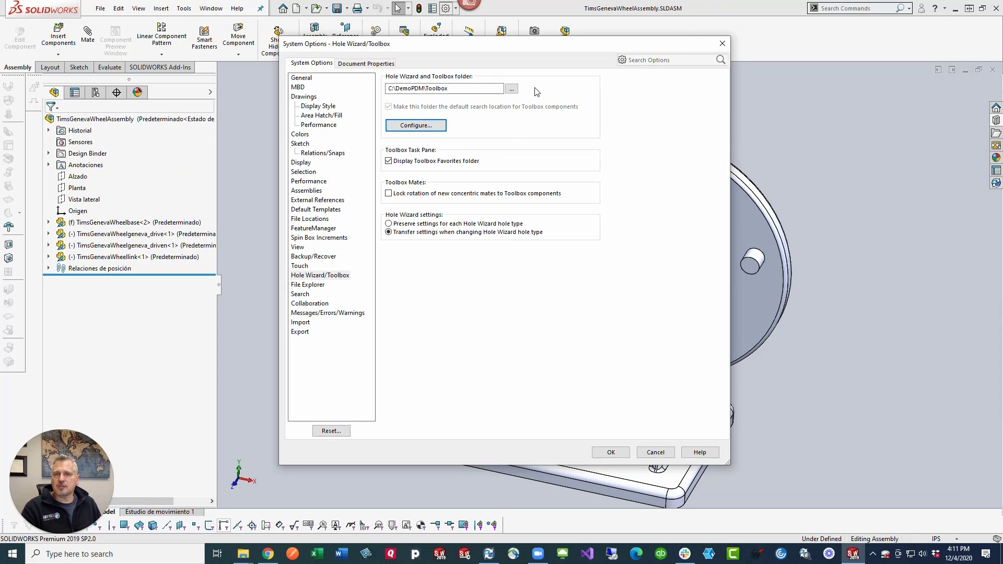
click(419, 128)
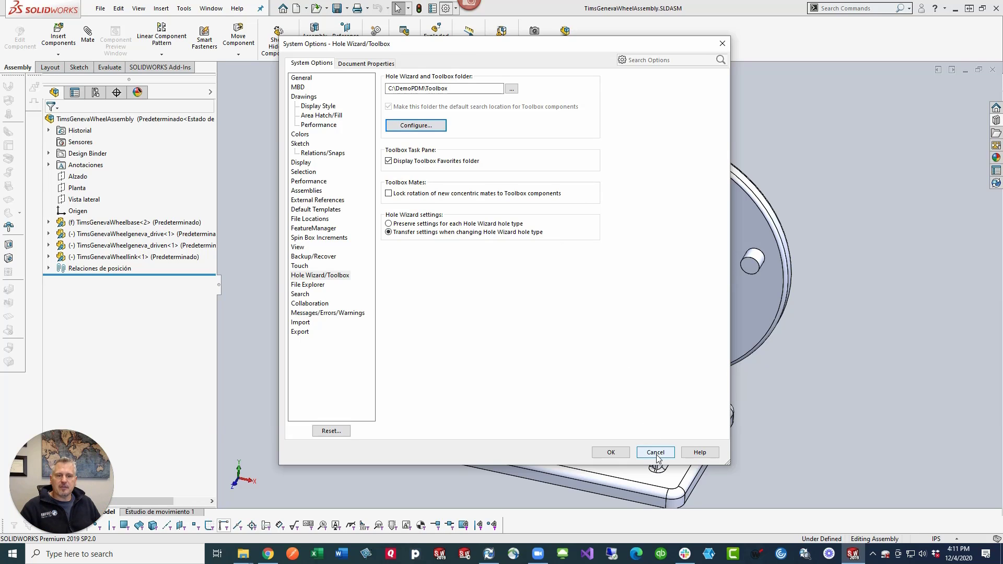
click(608, 450)
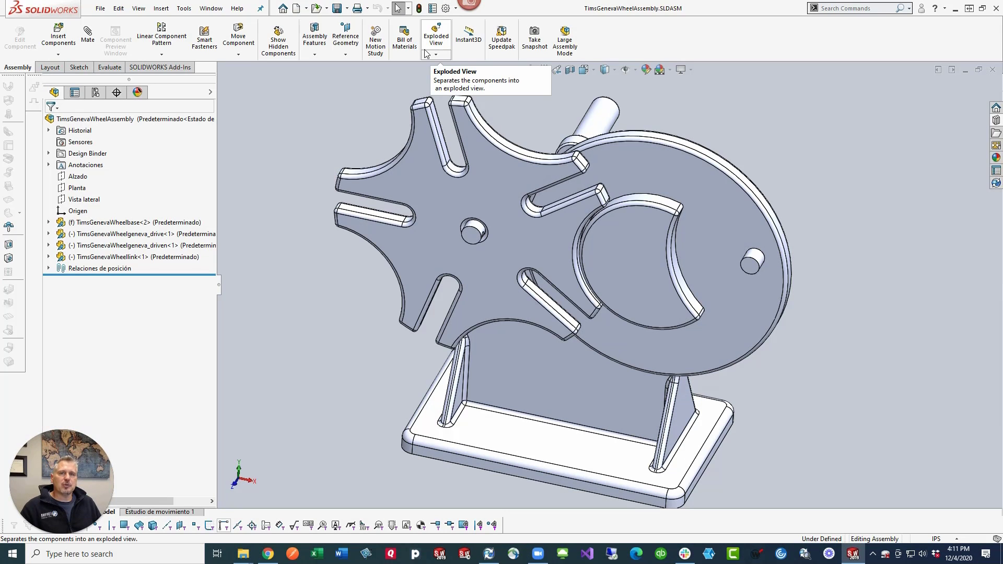
click(456, 9)
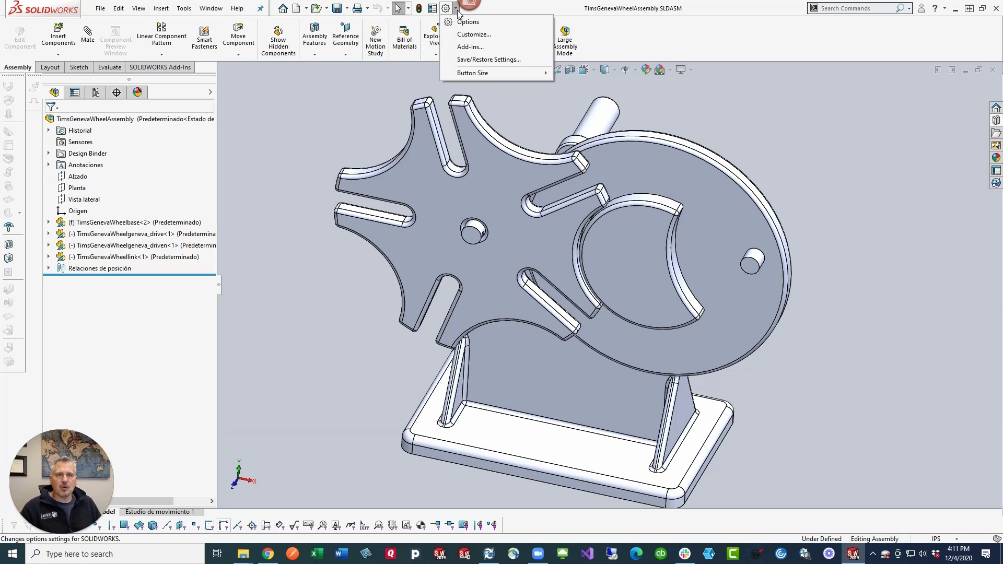
mouse_move(408, 8)
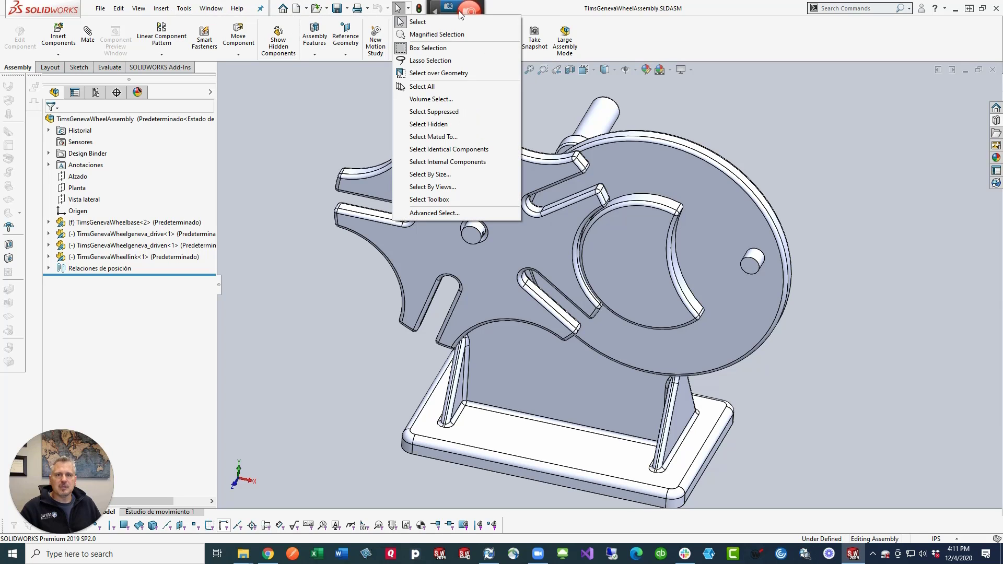
mouse_move(461, 14)
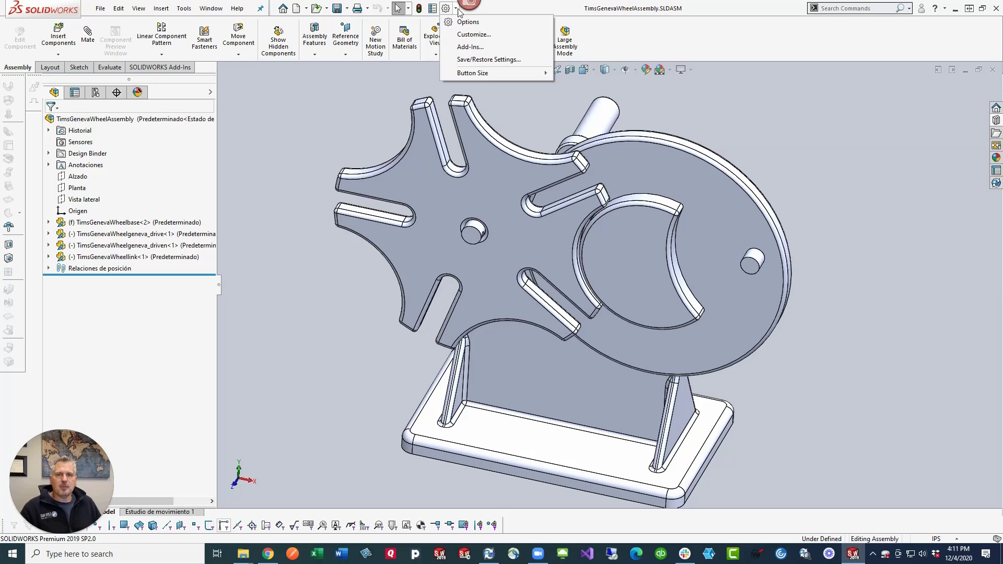
click(468, 48)
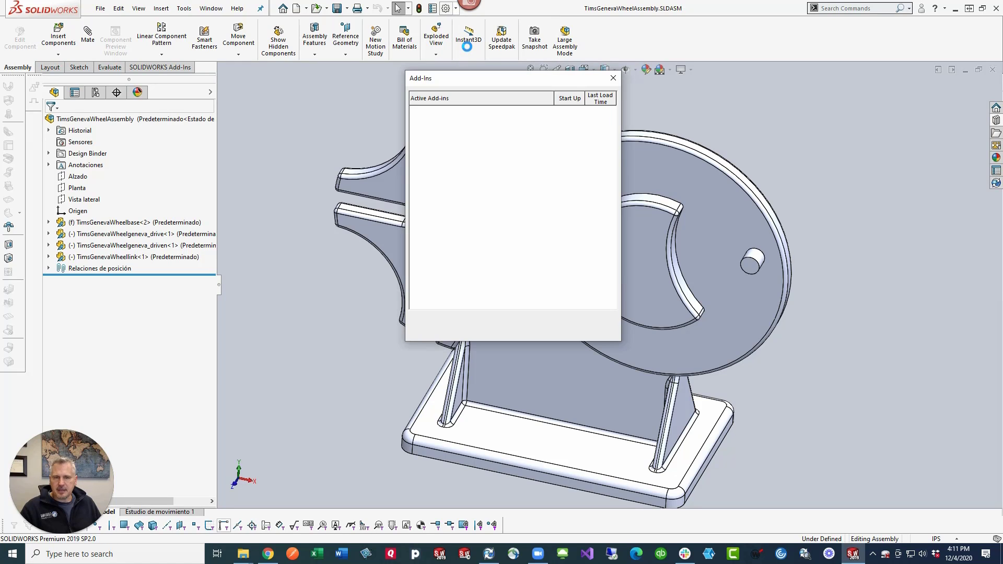
drag(617, 350, 689, 448)
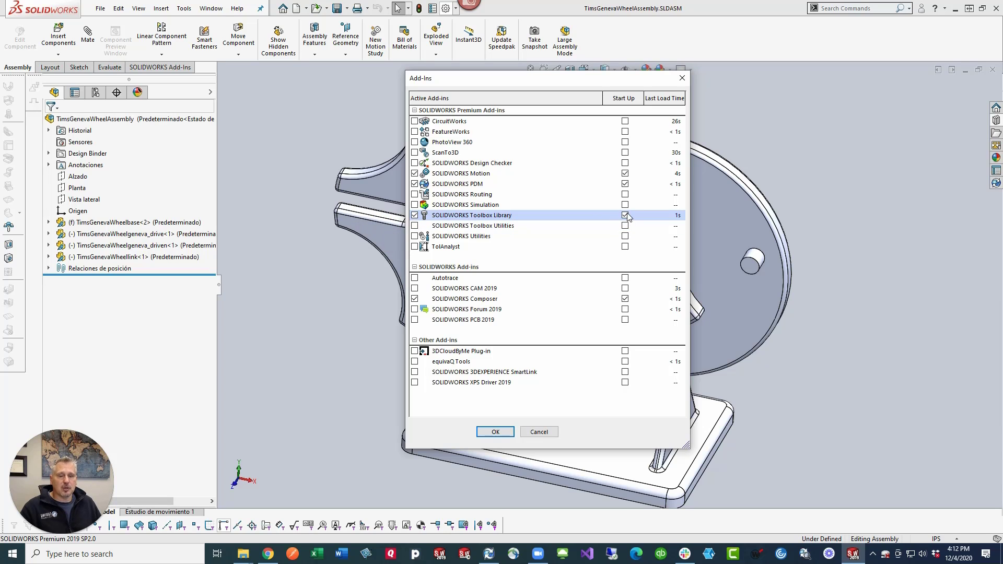
click(496, 433)
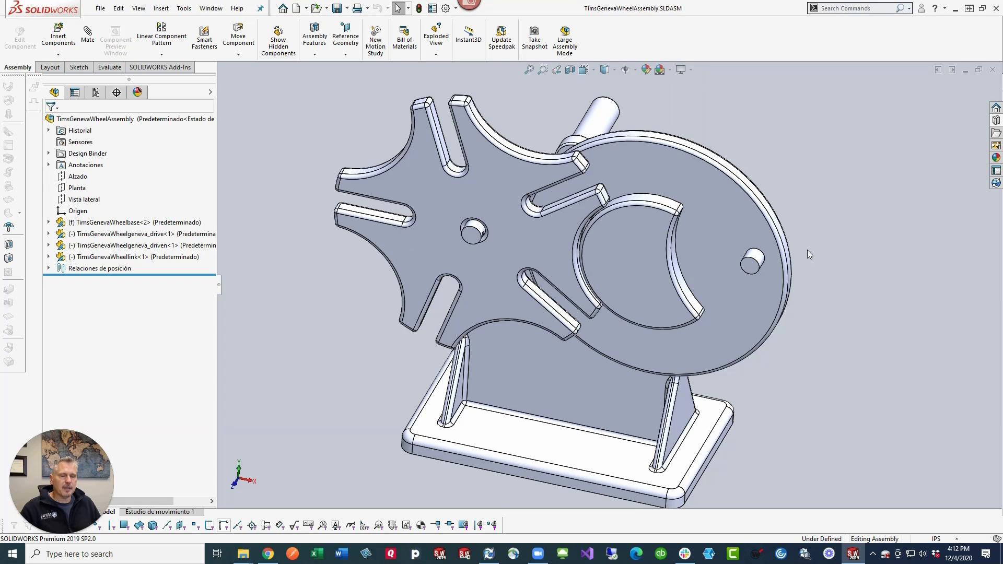
Show the Design Library's Toolbox as properly installed and list its standards.
click(997, 121)
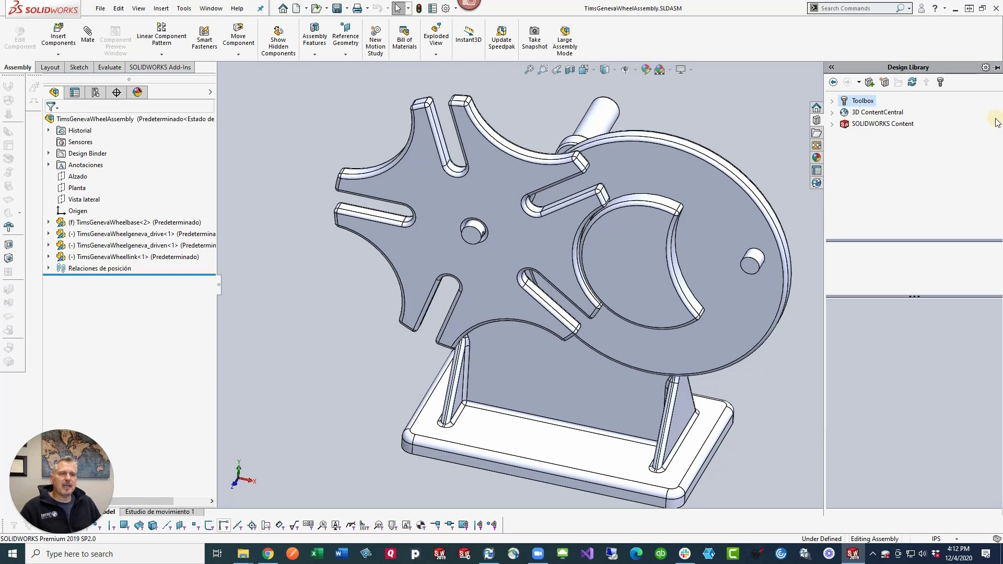
click(863, 101)
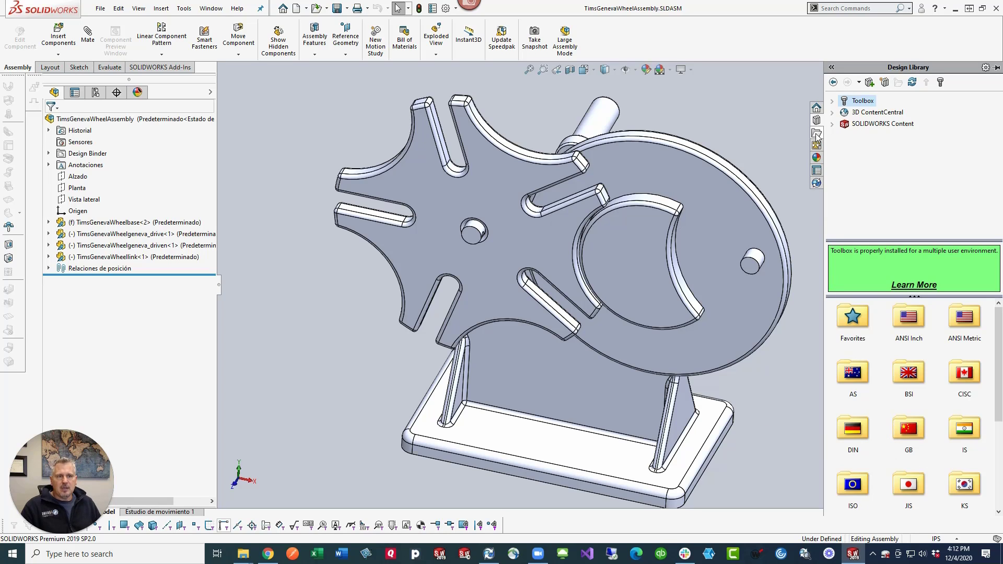
click(832, 102)
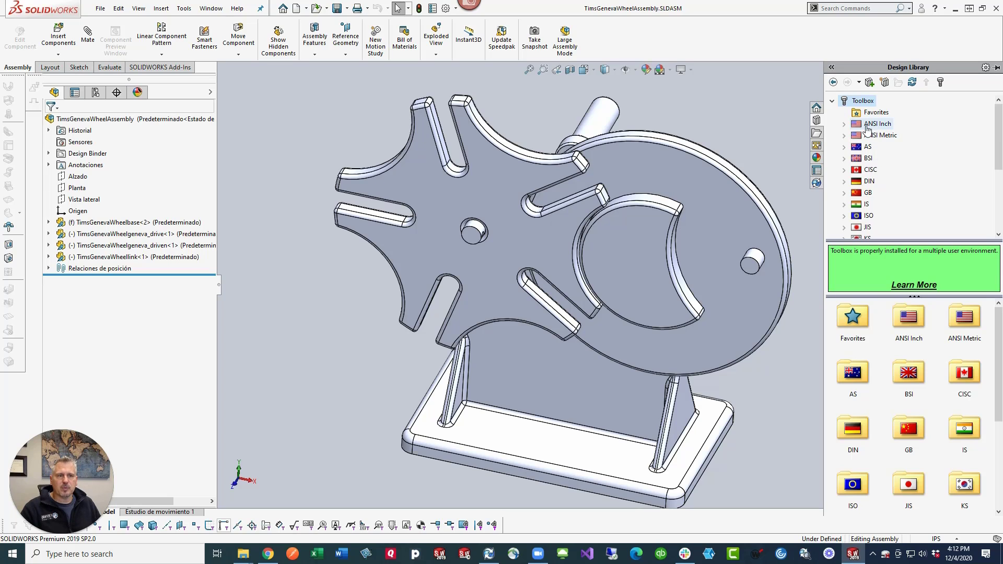
Browse ANSI Inch Ball Bearings, then Hex Flat and Hex Slotted nuts.
click(845, 124)
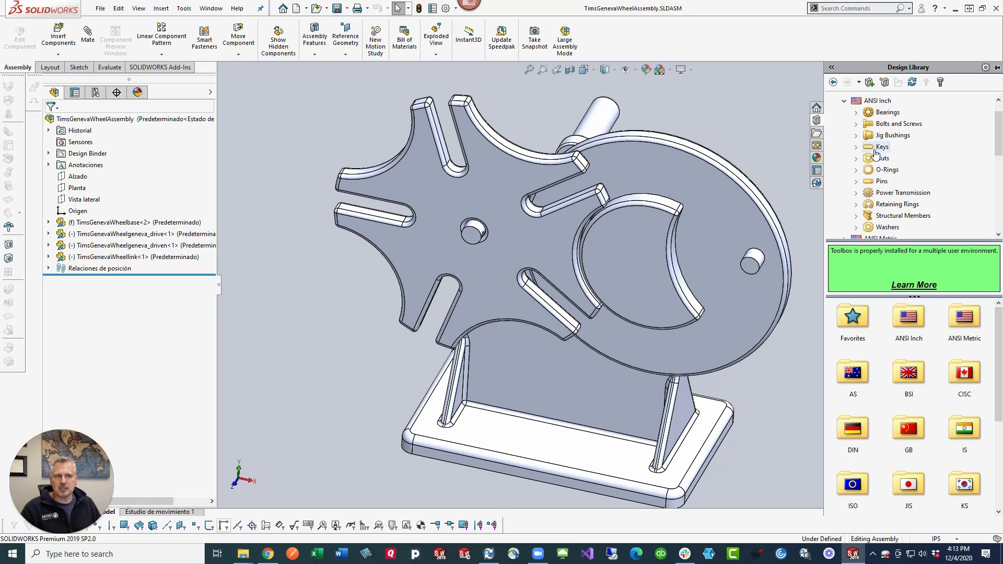
click(856, 111)
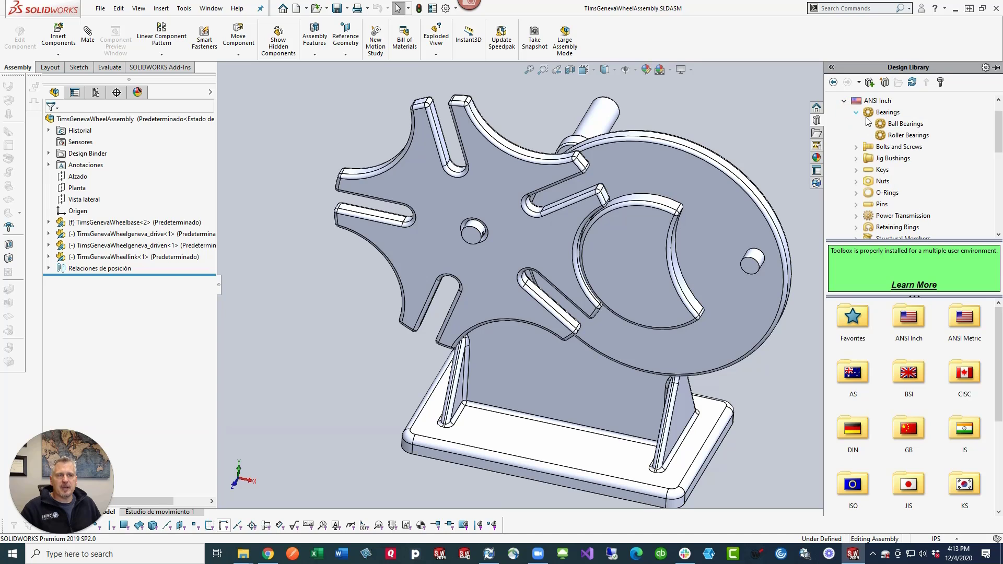
click(904, 124)
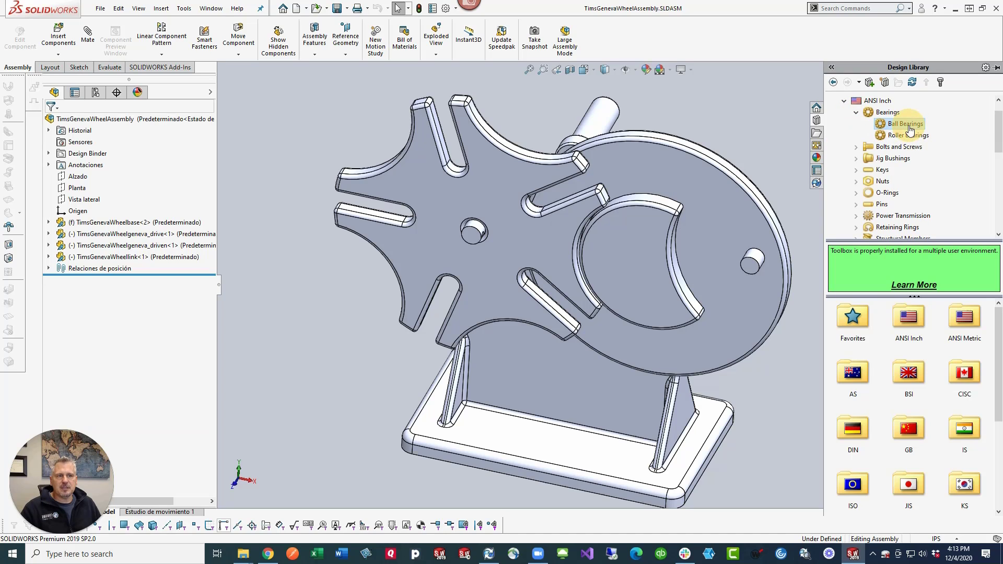
click(857, 180)
click(899, 171)
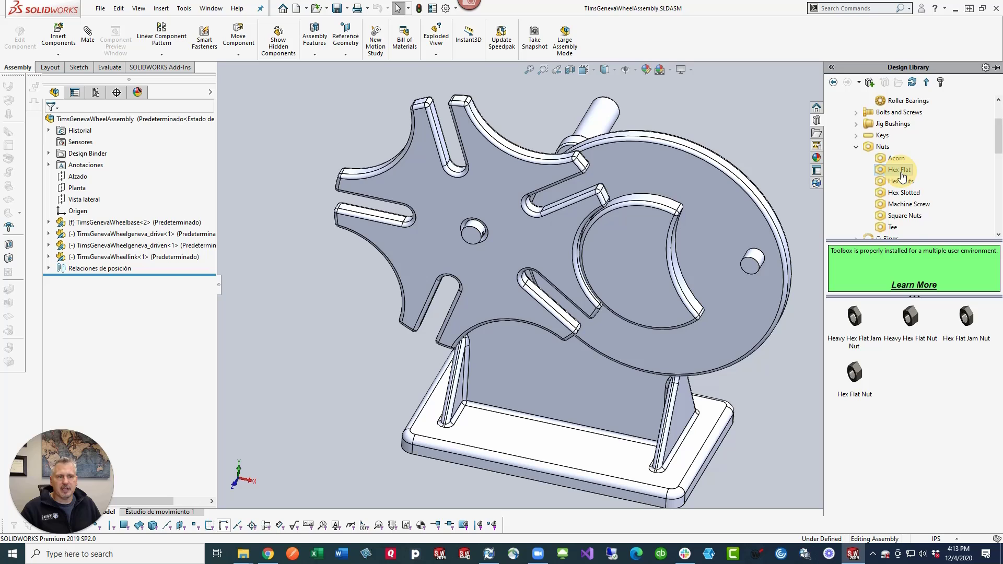
click(904, 193)
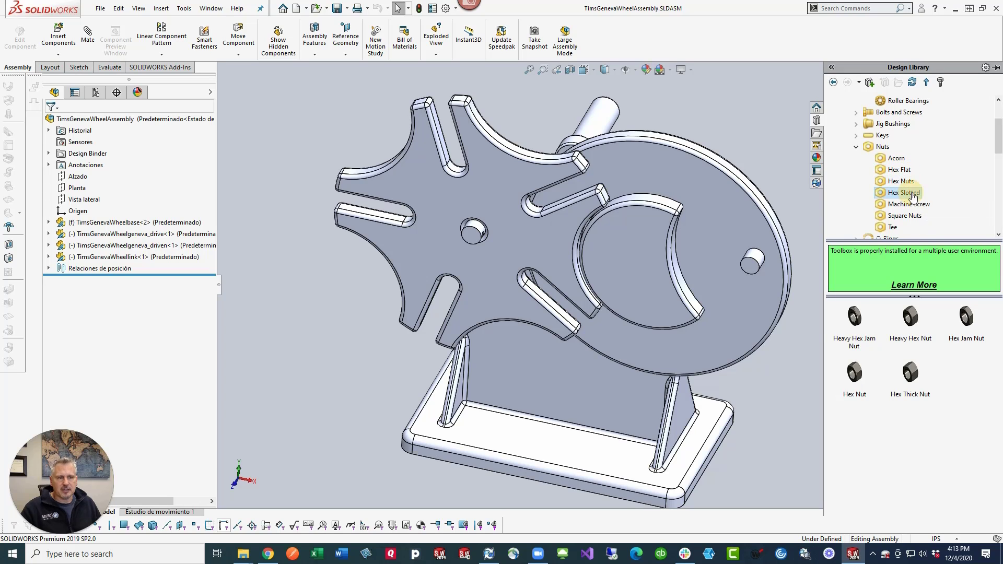